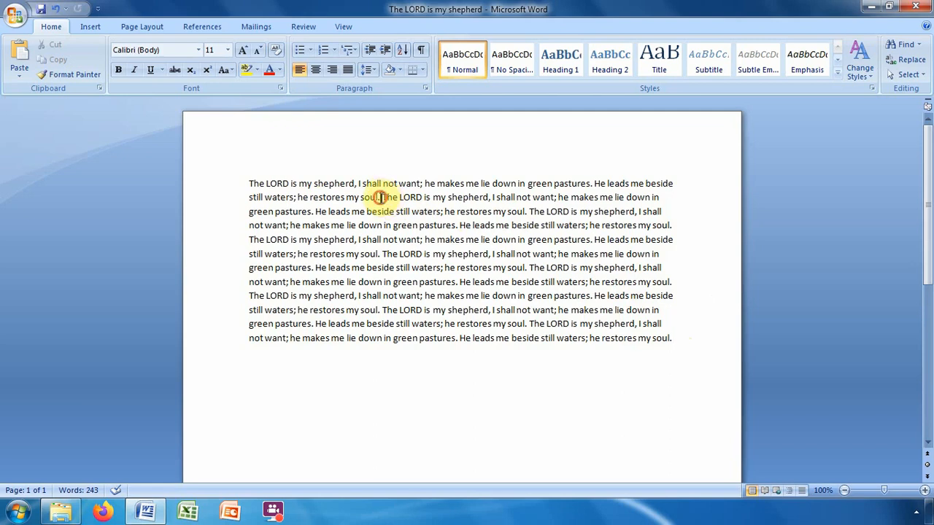
pyautogui.moveTo(379, 196); pyautogui.dragTo(260, 186)
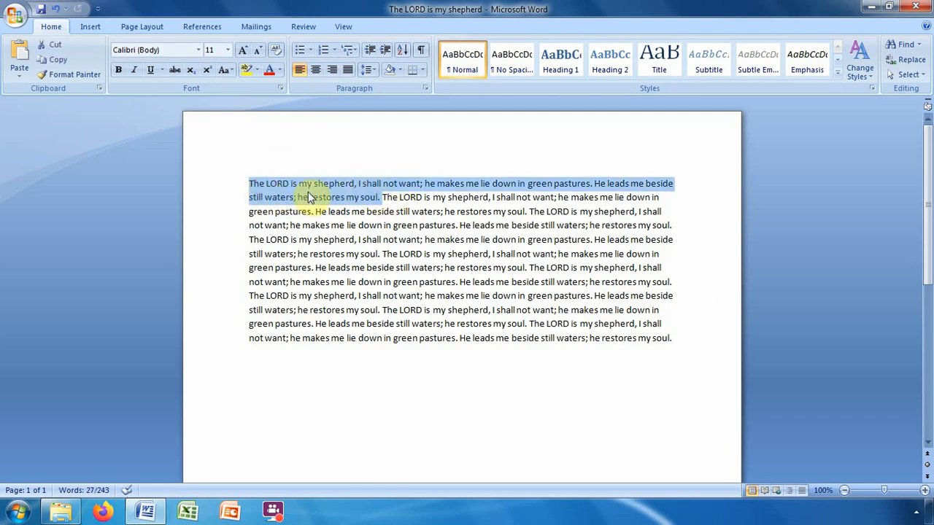
pyautogui.click(382, 198)
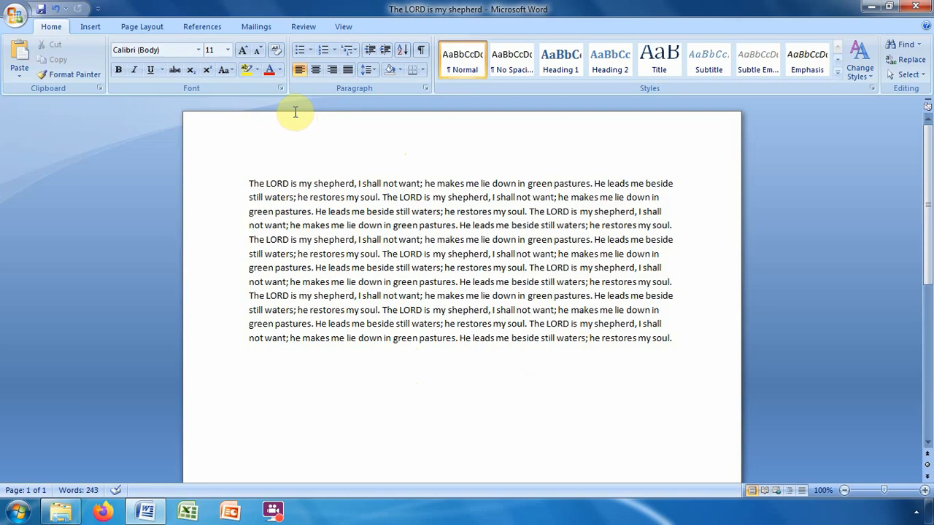
pyautogui.press('Up')
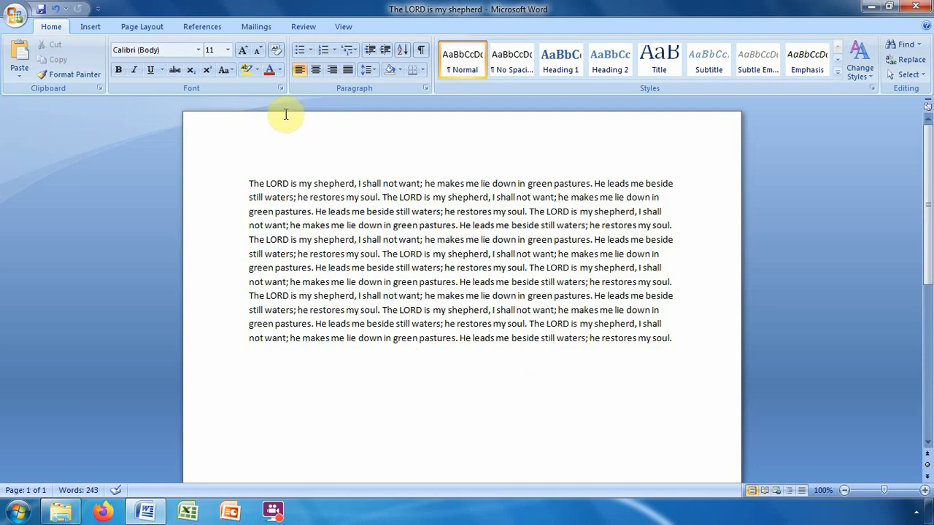
pyautogui.hotkey('ctrl', 'Left')
pyautogui.hotkey('ctrl', 'Left')
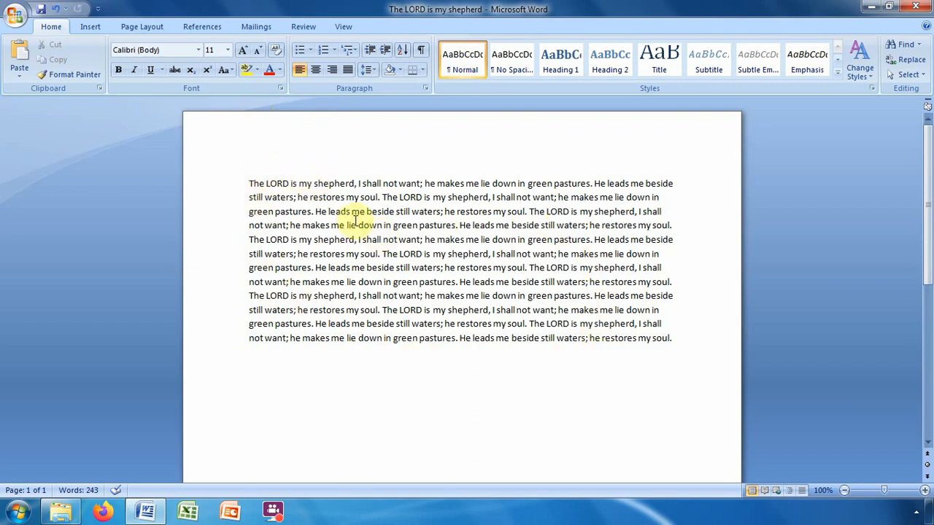
# Step: Start a new empty line after the last sentence of the shepherd text as the insertion point for a picture
pyautogui.click(90, 29)
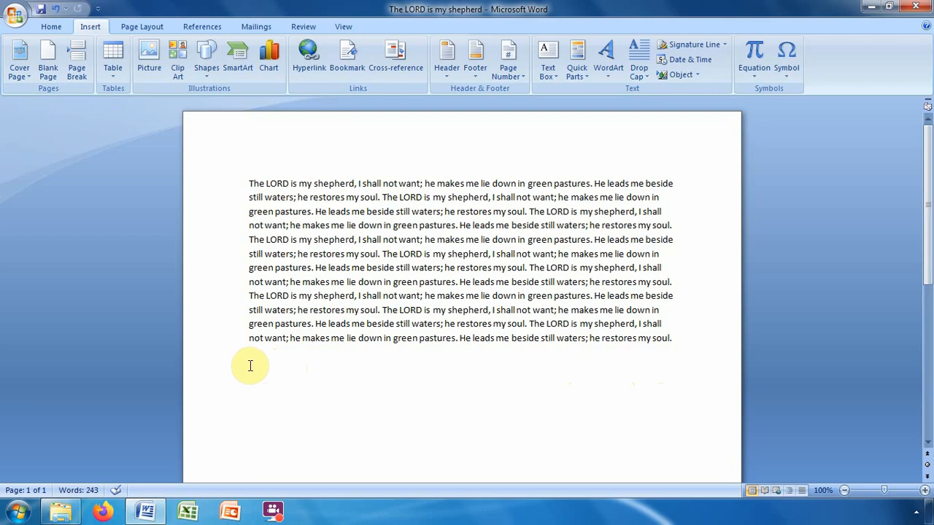
pyautogui.click(680, 342)
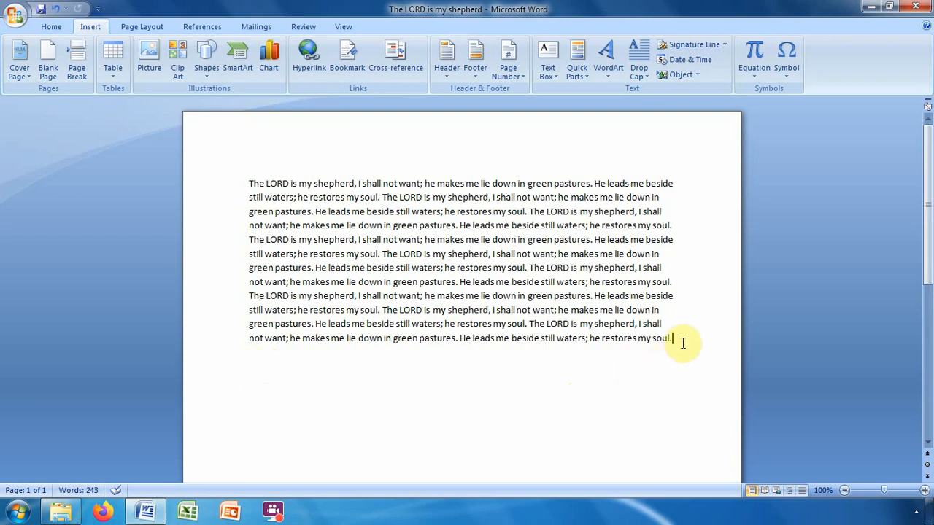
pyautogui.press('Return')
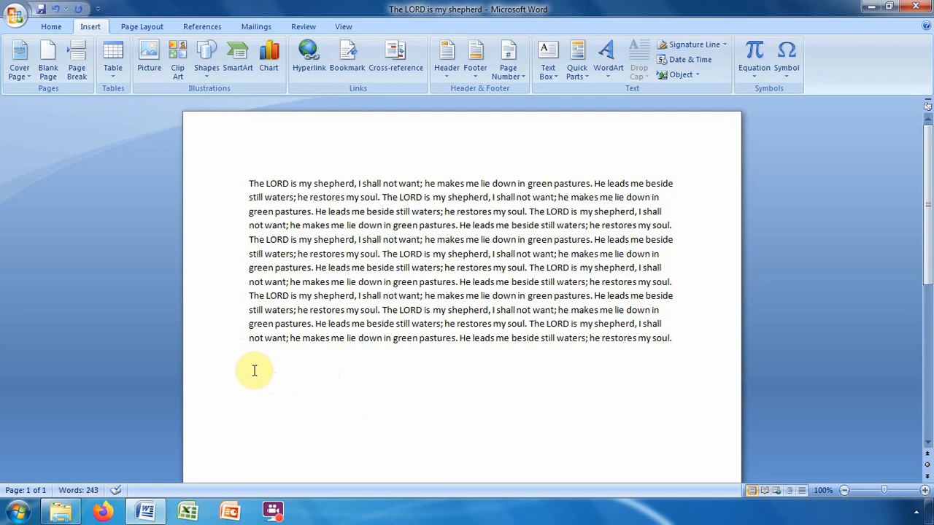
# Step: Insert the Koala picture from the Sample Pictures folder of the Pictures library below the text
pyautogui.click(153, 59)
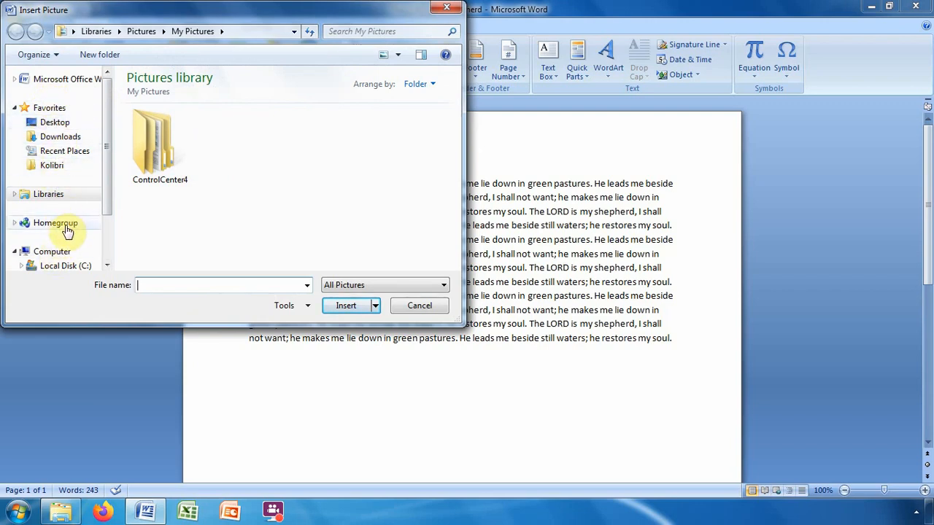
pyautogui.click(15, 195)
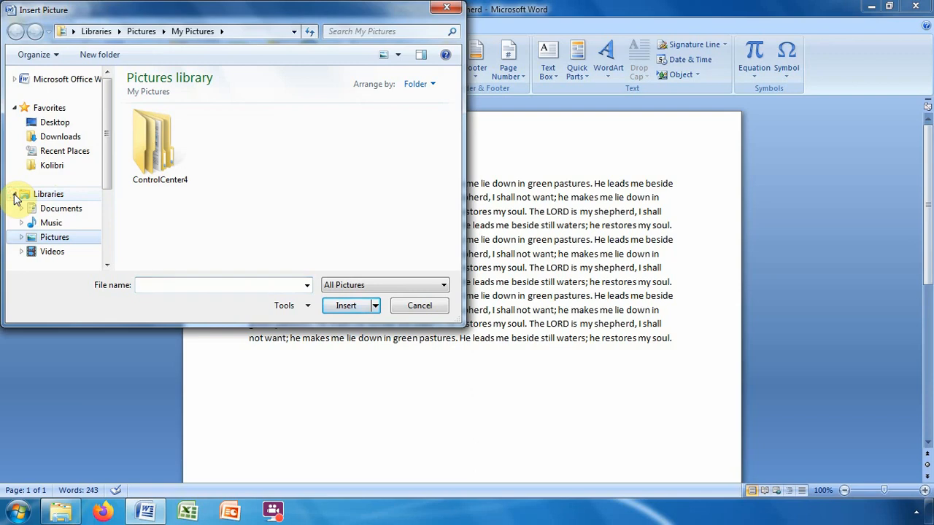
pyautogui.click(66, 244)
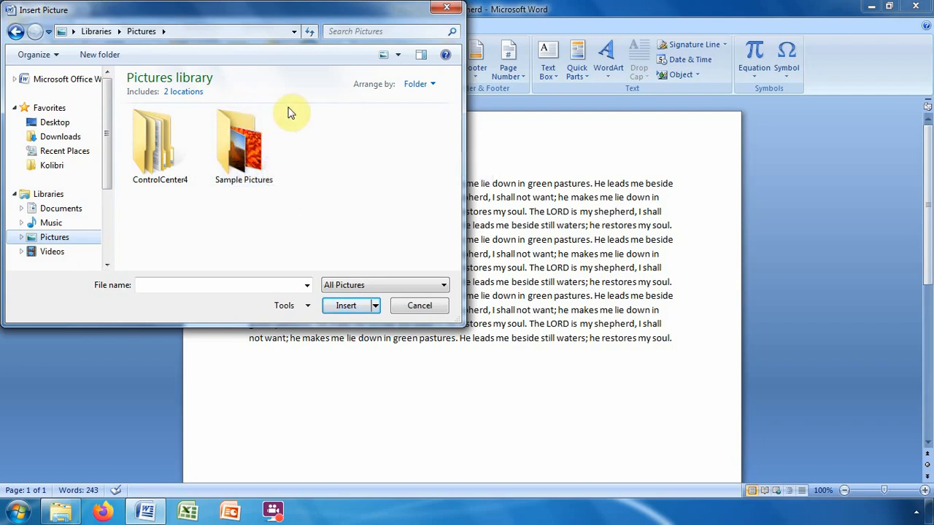
pyautogui.click(243, 151)
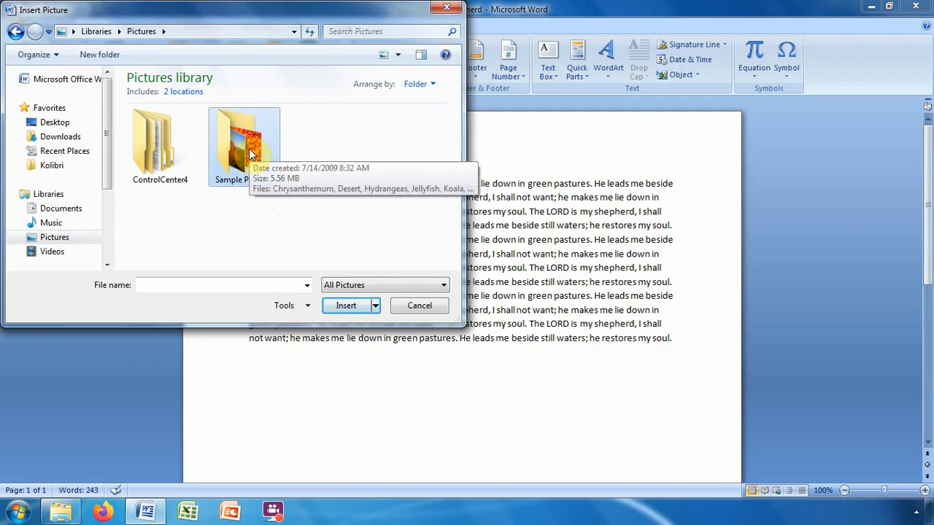
pyautogui.doubleClick(249, 149)
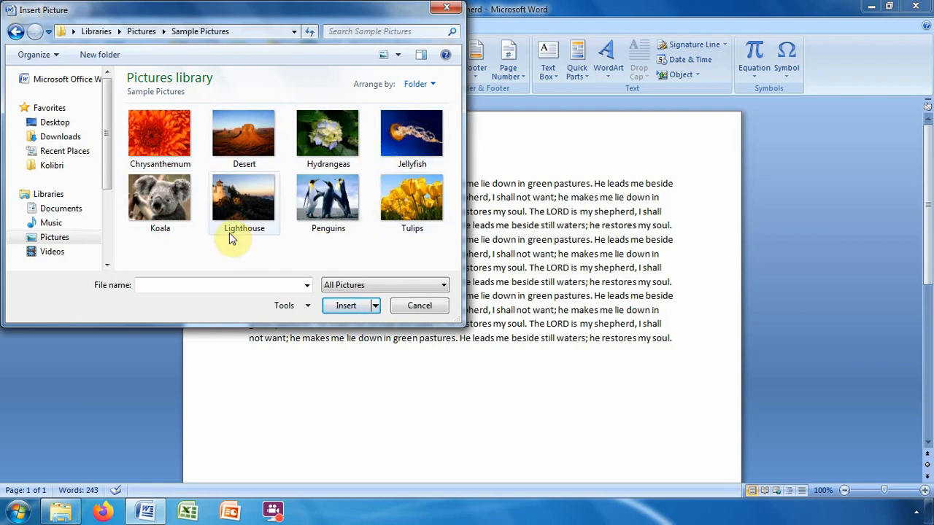
pyautogui.click(153, 203)
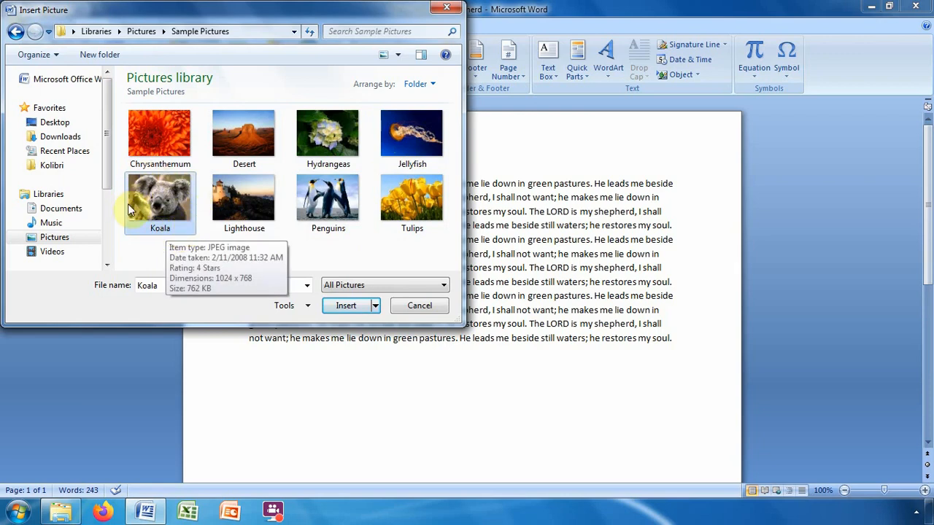
pyautogui.click(155, 208)
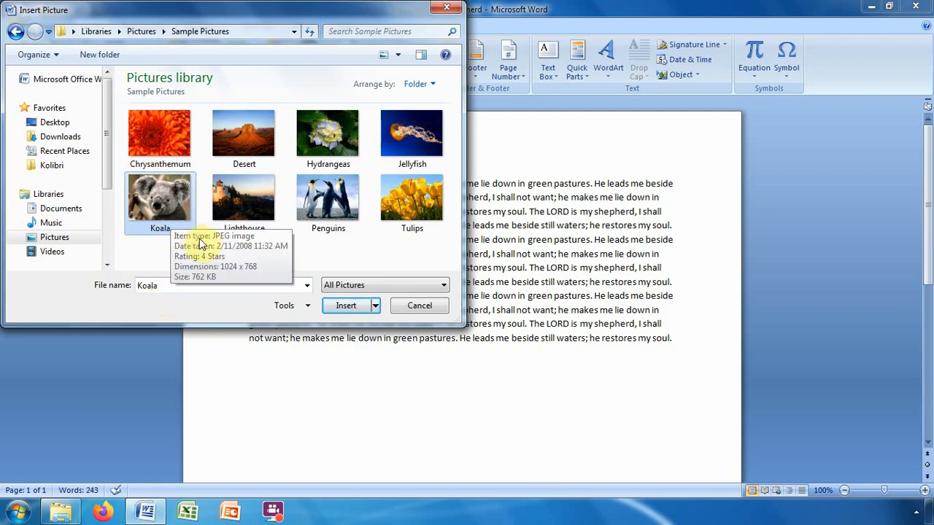
pyautogui.click(353, 307)
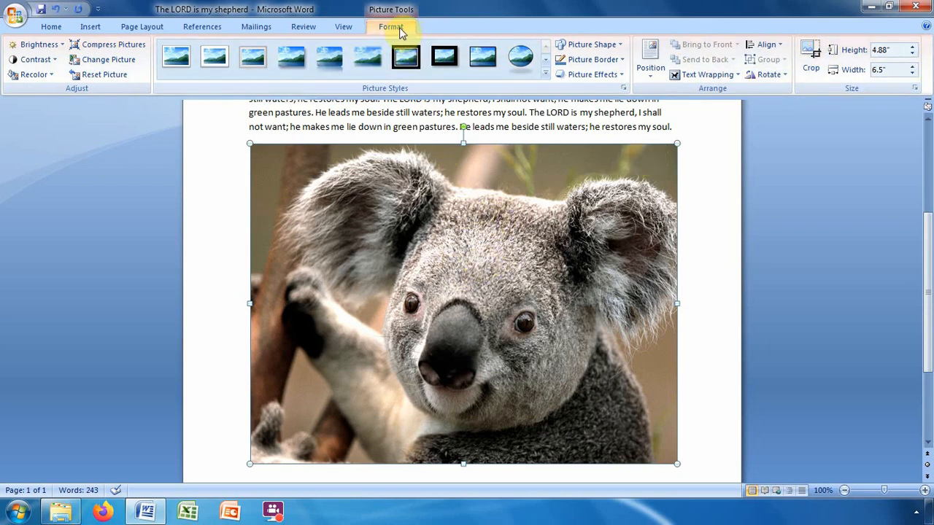
# Step: Set the koala picture's height to 4.9 inches with its proportions kept
pyautogui.click(400, 58)
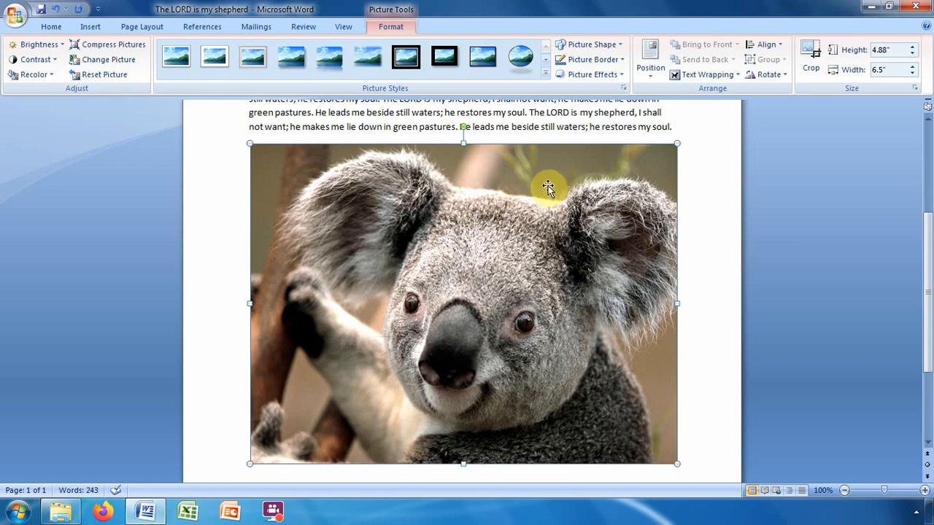
pyautogui.click(673, 126)
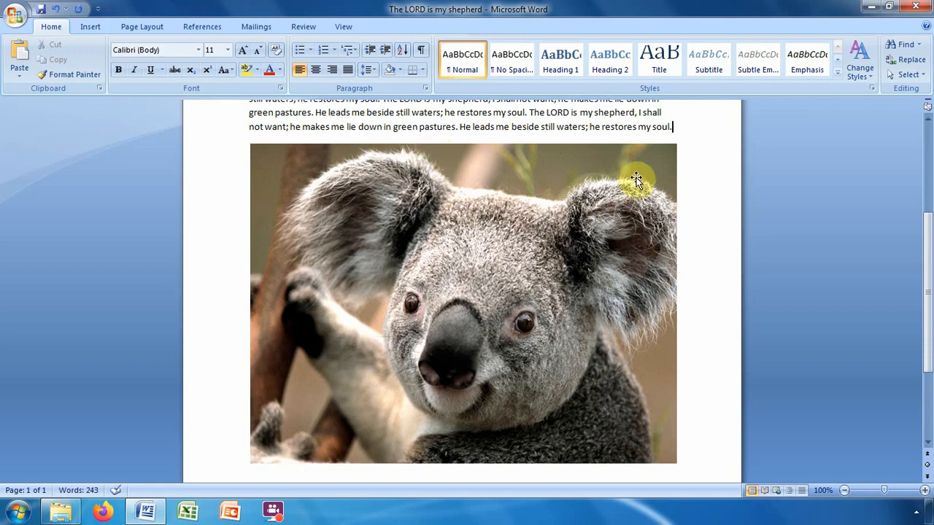
pyautogui.click(451, 238)
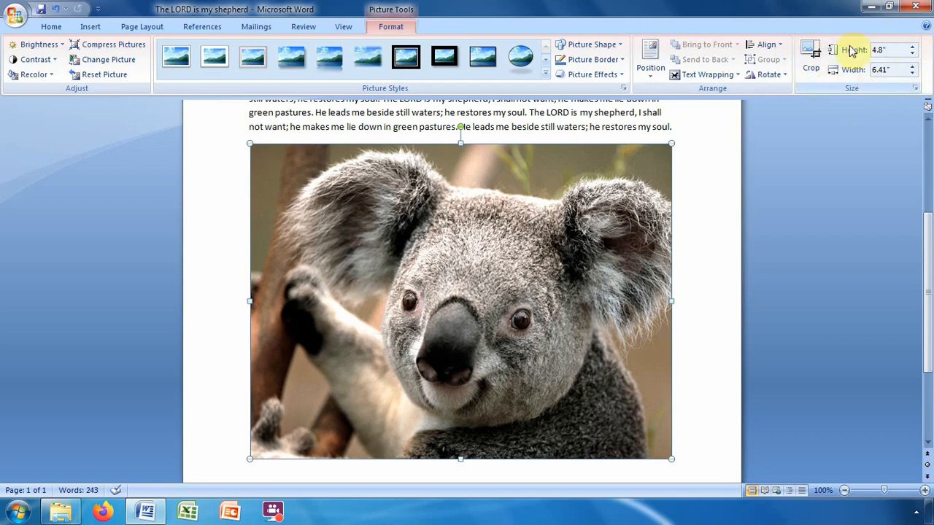
pyautogui.click(912, 47)
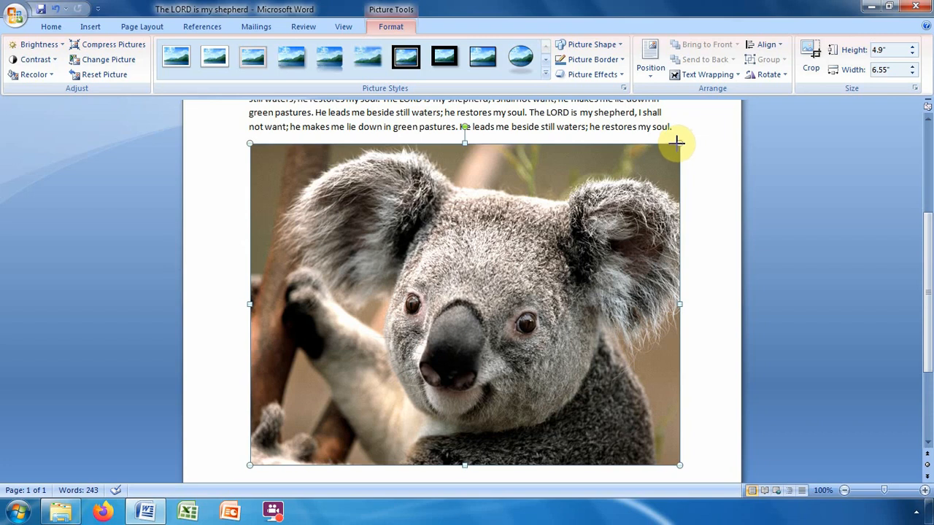
# Step: Shrink the koala picture proportionally from its corner to about 3.95 by 5.27 inches
pyautogui.moveTo(676, 142); pyautogui.dragTo(614, 211)
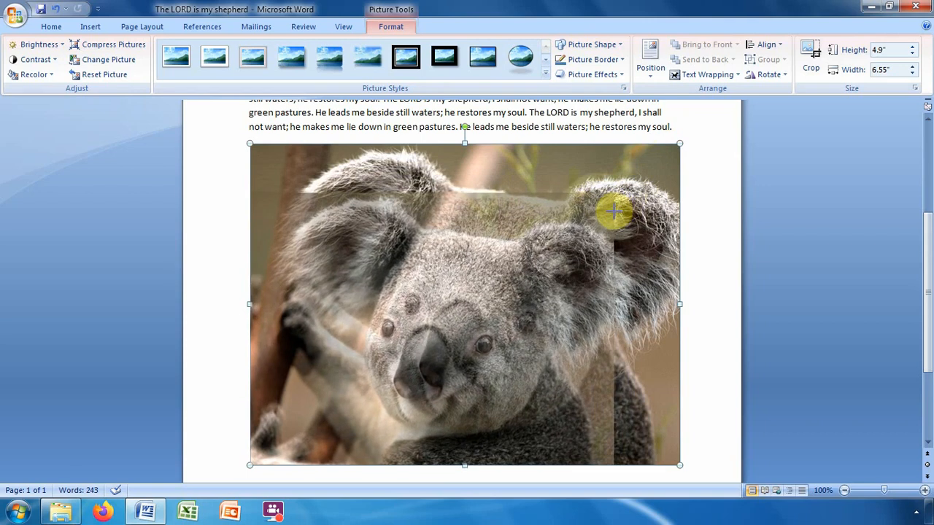
pyautogui.moveTo(614, 212); pyautogui.dragTo(596, 224)
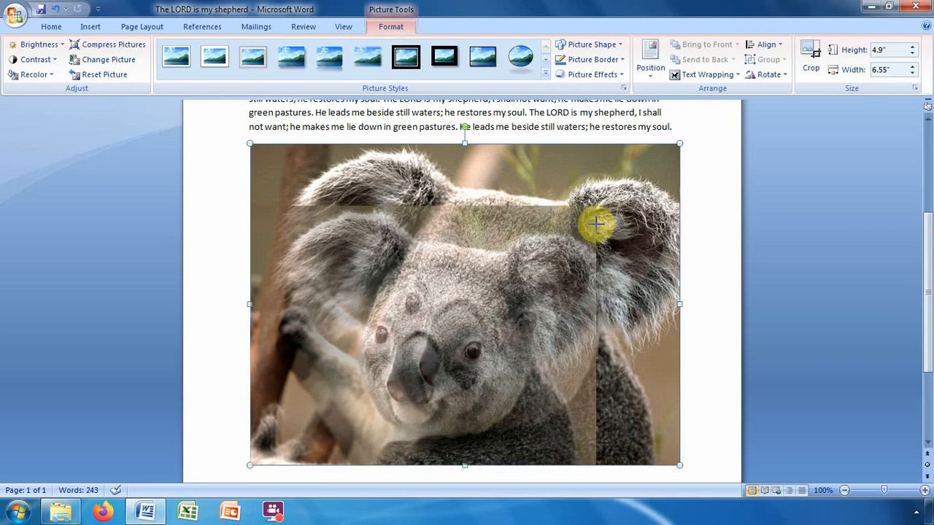
pyautogui.moveTo(596, 224); pyautogui.dragTo(596, 226)
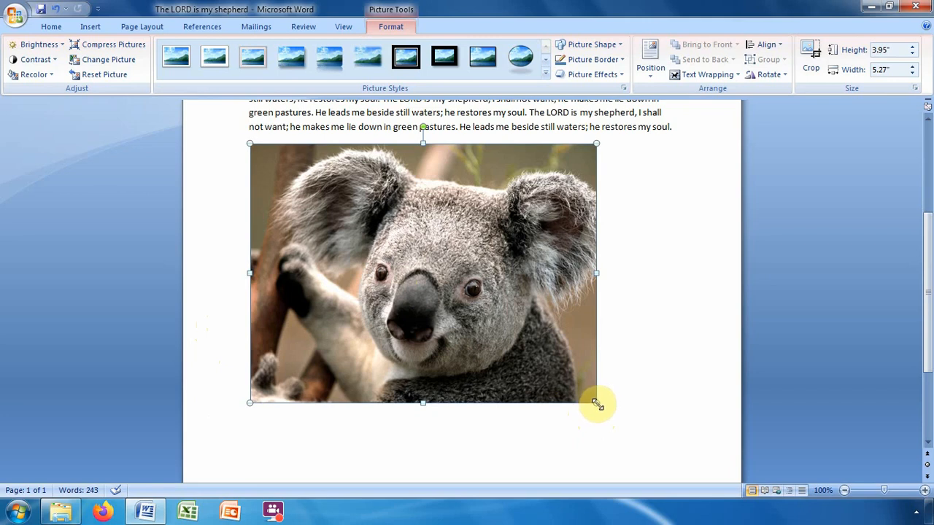
# Step: Enlarge the koala picture proportionally from its lower-right corner to about 4.75 inches high and 6.34 inches wide
pyautogui.moveTo(598, 404); pyautogui.dragTo(597, 404)
pyautogui.moveTo(597, 404); pyautogui.dragTo(665, 447)
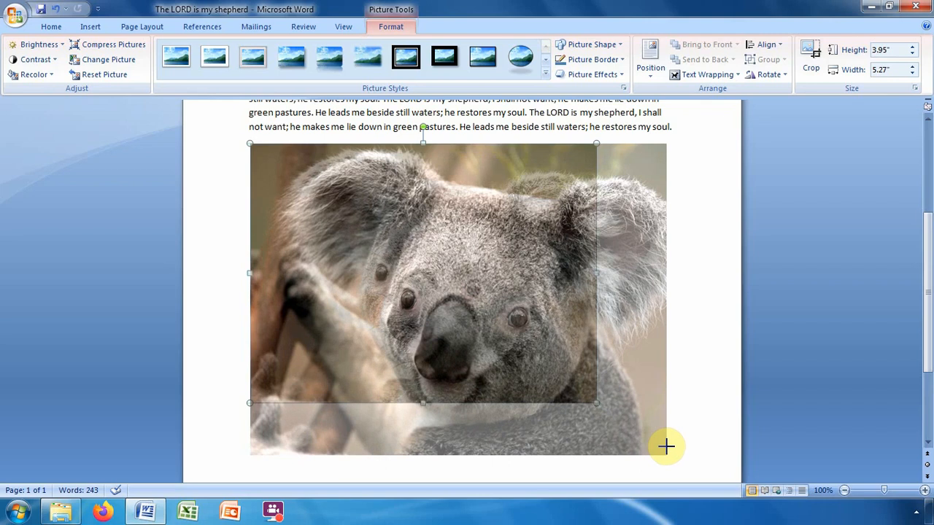
pyautogui.moveTo(666, 446); pyautogui.dragTo(667, 449)
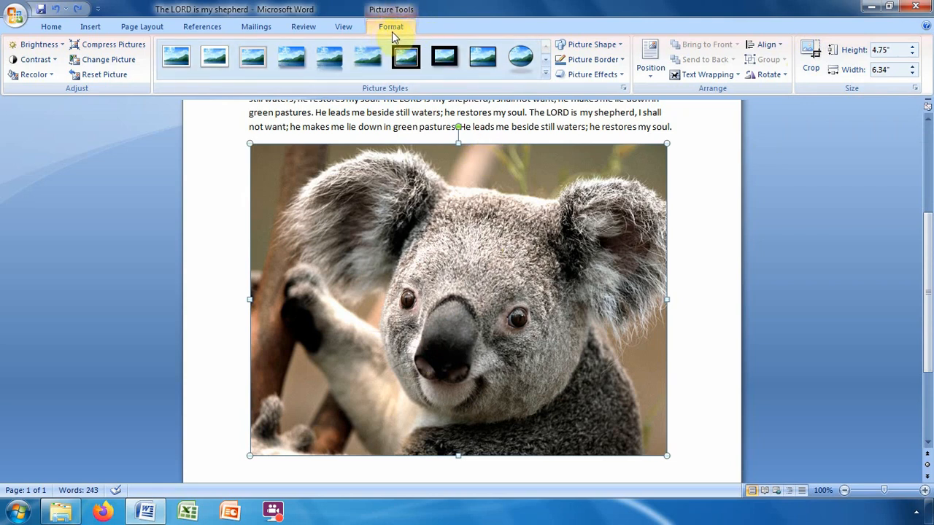
# Step: Crop the koala picture's left side and top edge so it measures about 4.39 inches high and 4.88 inches wide
pyautogui.click(813, 58)
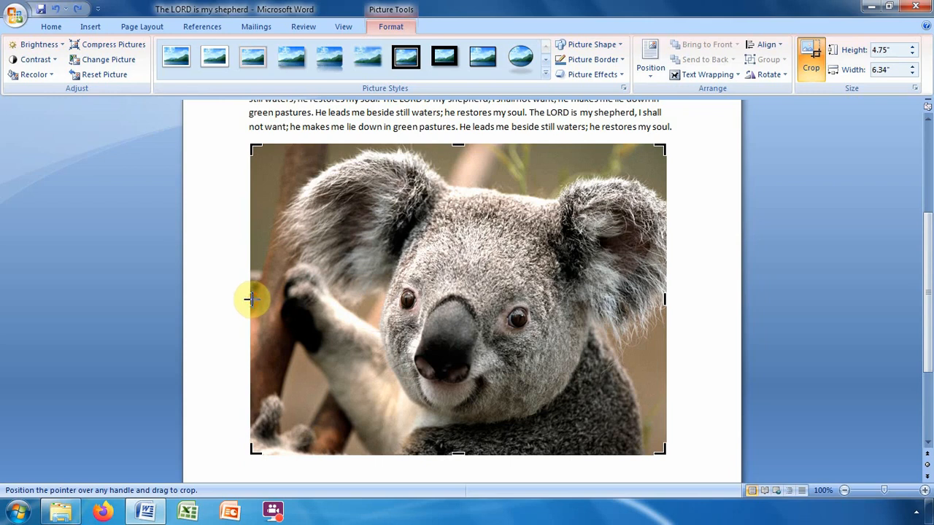
pyautogui.moveTo(251, 299); pyautogui.dragTo(346, 308)
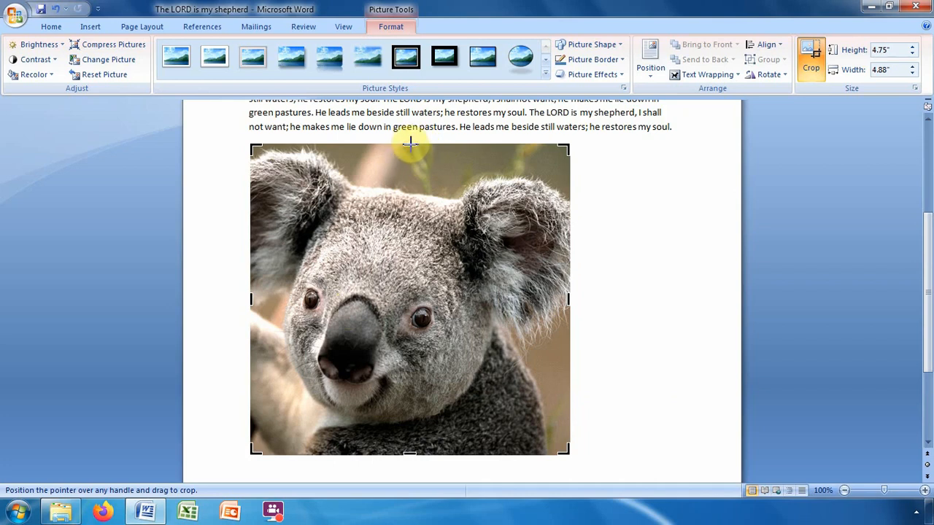
pyautogui.moveTo(410, 143); pyautogui.dragTo(413, 168)
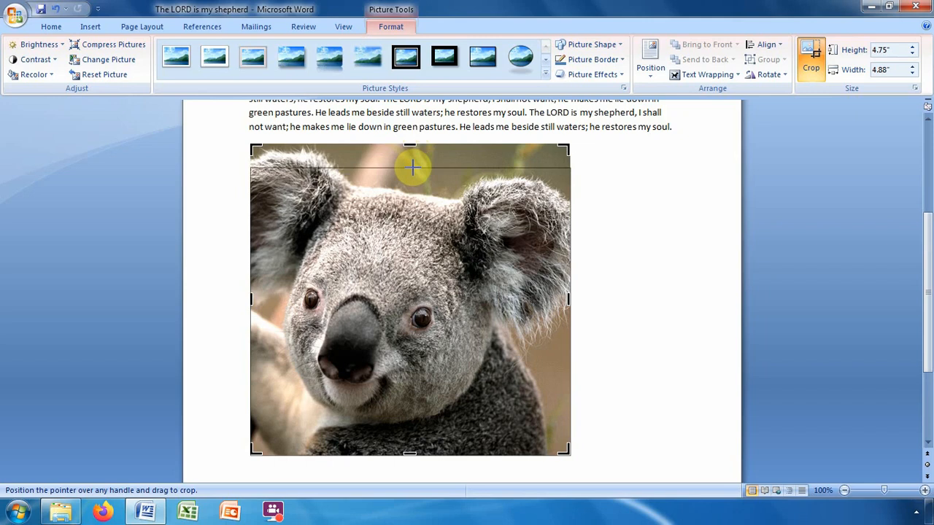
pyautogui.moveTo(413, 168); pyautogui.dragTo(413, 169)
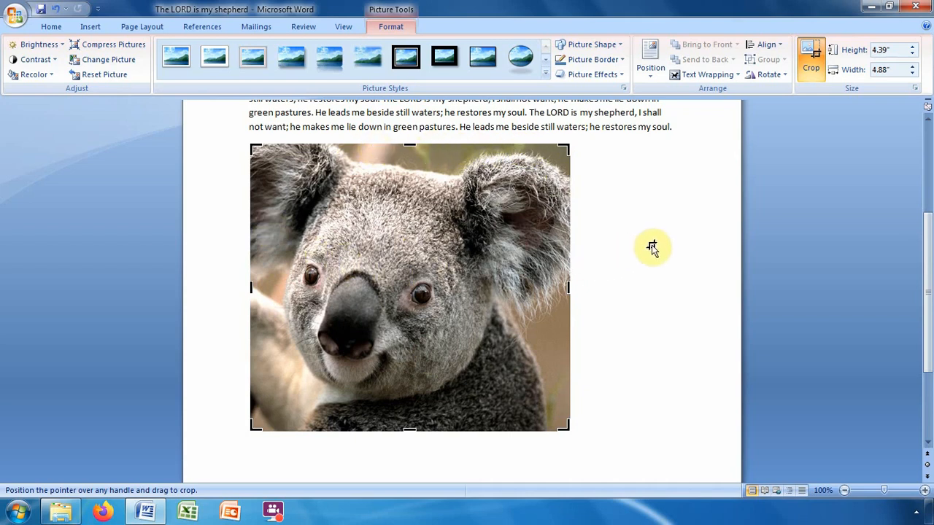
pyautogui.click(815, 55)
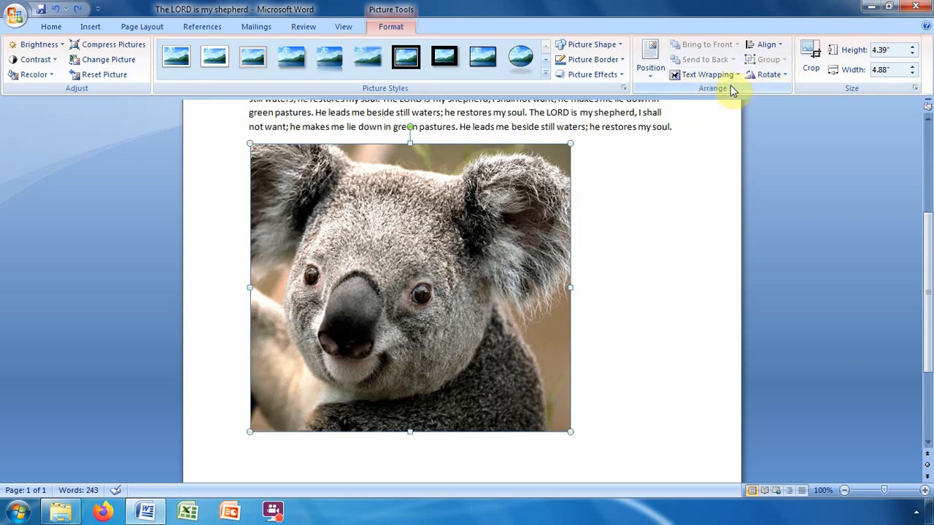
# Step: Tilt the koala picture clockwise with a freehand rotation and rotate it back upright
pyautogui.click(785, 76)
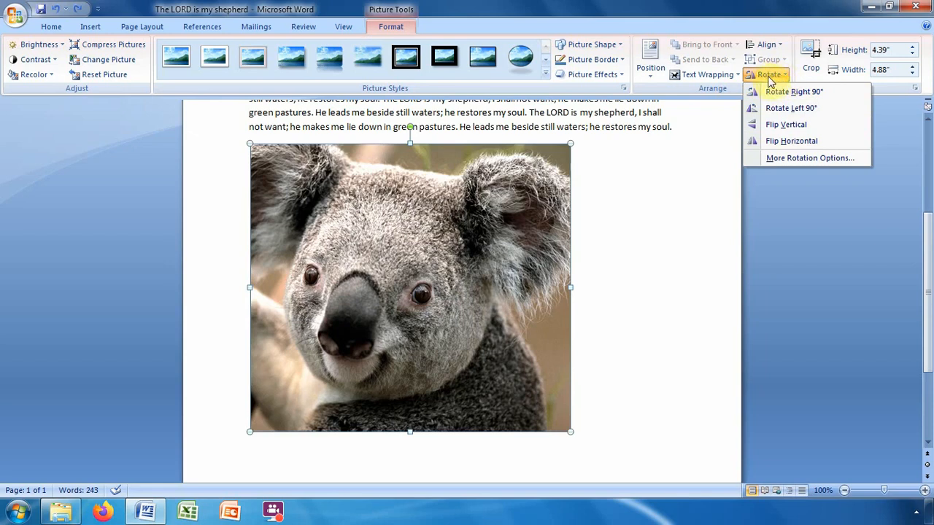
pyautogui.click(770, 76)
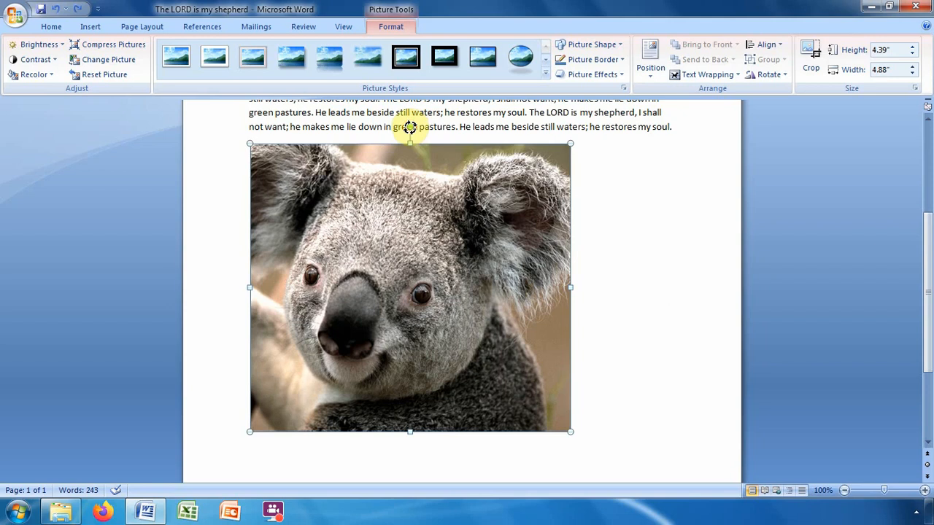
pyautogui.moveTo(409, 128); pyautogui.dragTo(454, 147)
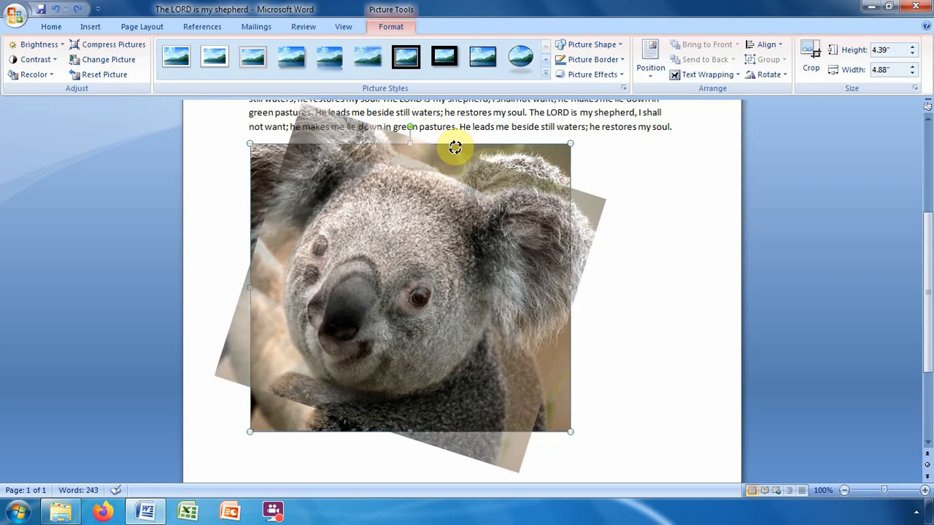
pyautogui.moveTo(455, 147); pyautogui.dragTo(456, 148)
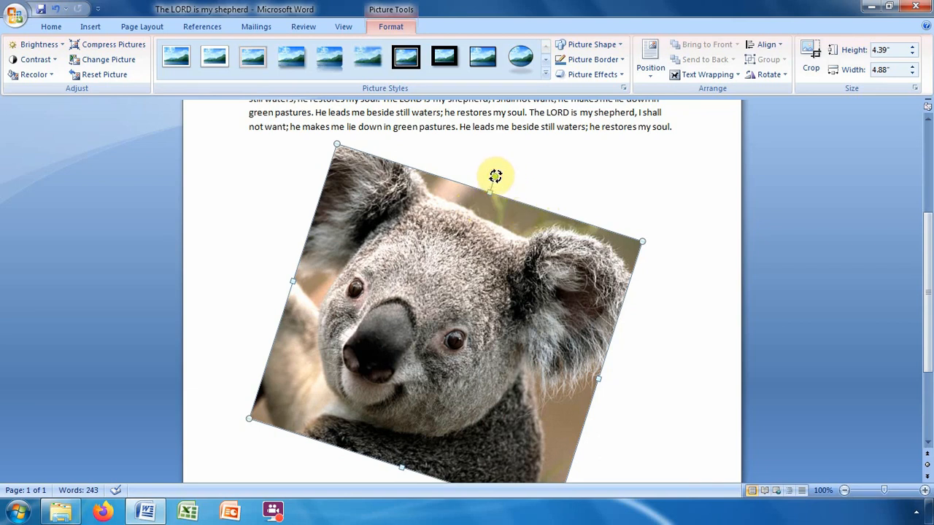
pyautogui.moveTo(495, 176); pyautogui.dragTo(445, 151)
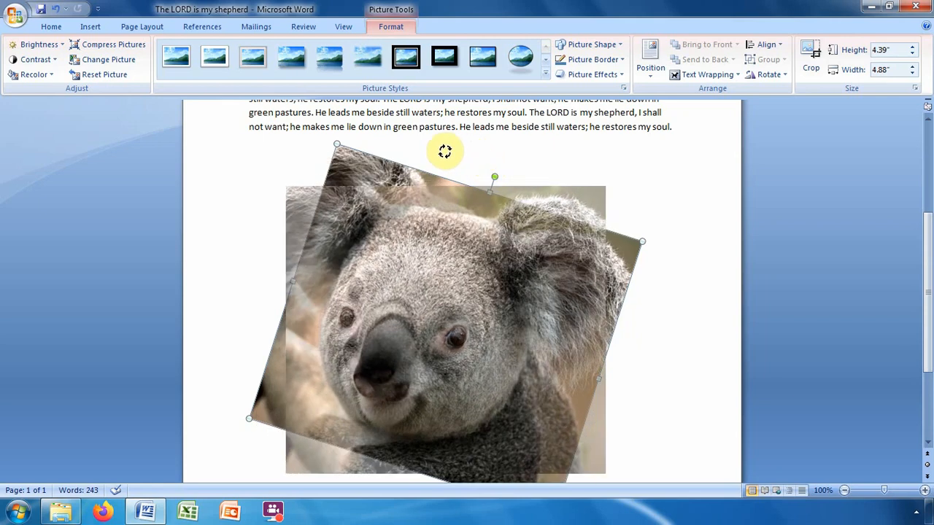
pyautogui.moveTo(445, 150); pyautogui.dragTo(444, 150)
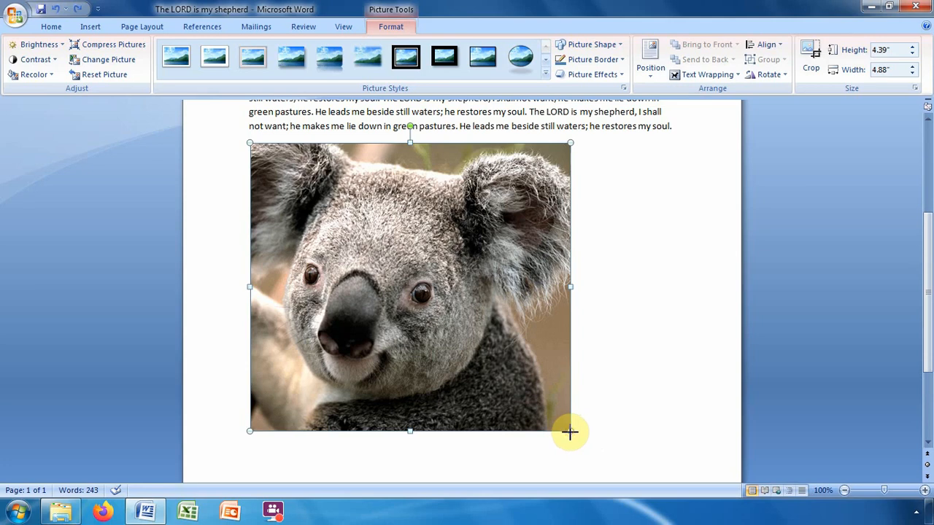
# Step: Shrink the koala picture proportionally from its lower-right corner to about 3.16 inches high and 3.51 inches wide
pyautogui.moveTo(570, 432); pyautogui.dragTo(469, 350)
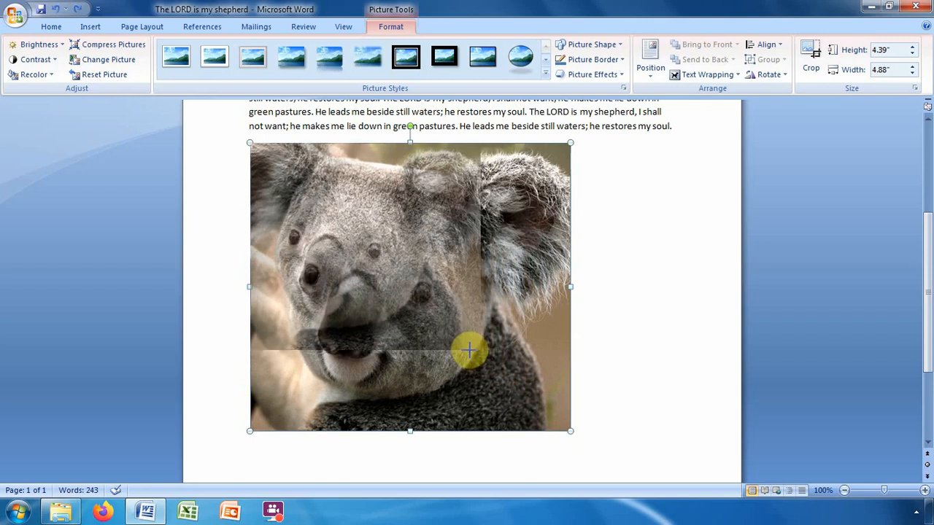
pyautogui.moveTo(469, 350); pyautogui.dragTo(470, 350)
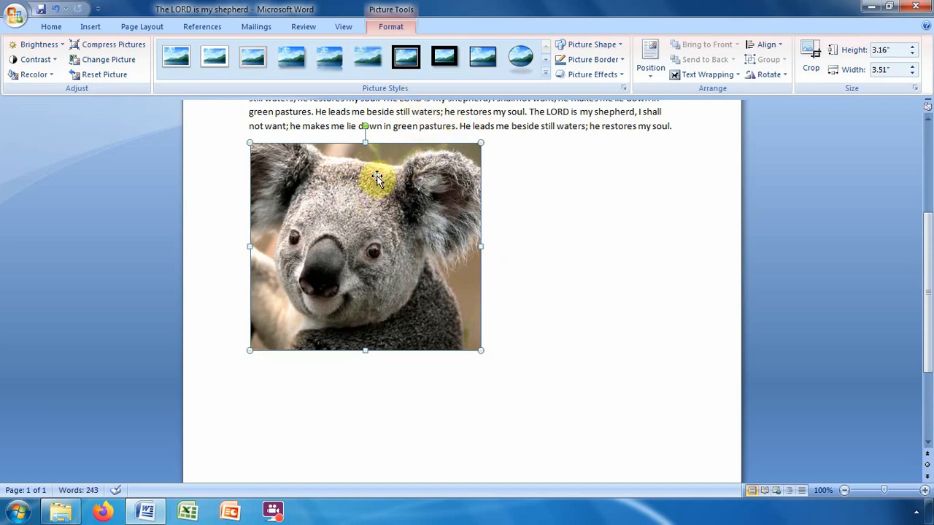
# Step: Move the koala picture up into the text, right after "He leads me beside still waters;" in the third line
pyautogui.moveTo(376, 180); pyautogui.dragTo(379, 175)
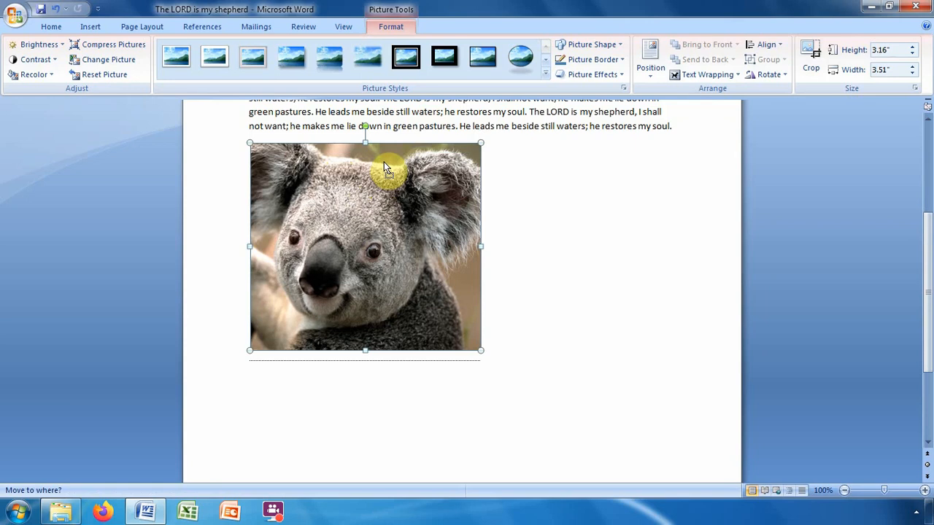
pyautogui.moveTo(387, 156); pyautogui.dragTo(388, 140)
pyautogui.moveTo(391, 139)
pyautogui.mouseDown()
pyautogui.moveTo(391, 117)
pyautogui.moveTo(391, 131)
pyautogui.mouseUp()
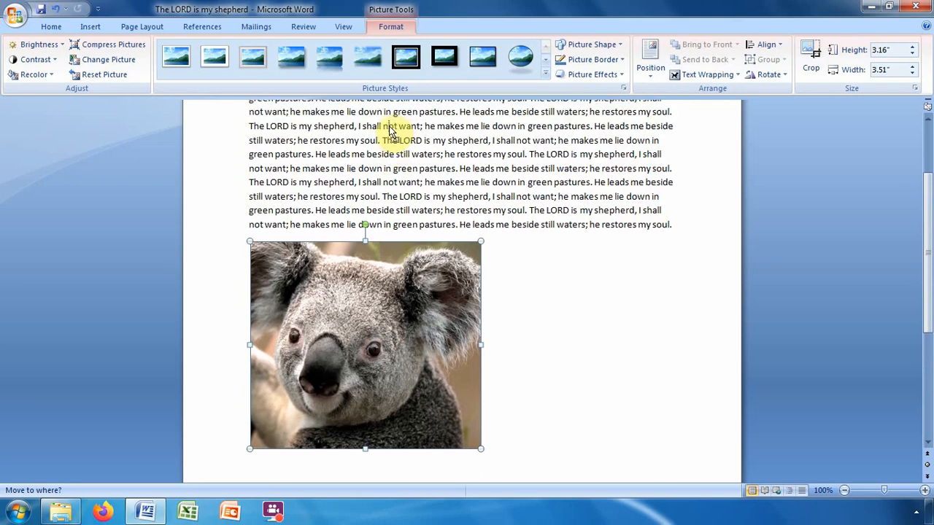
pyautogui.moveTo(391, 132); pyautogui.dragTo(441, 155)
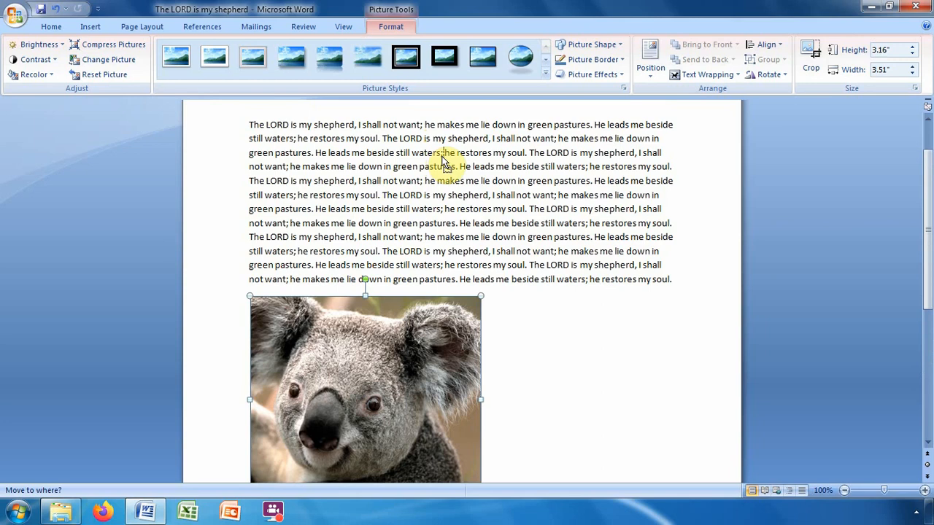
pyautogui.moveTo(443, 161); pyautogui.dragTo(440, 158)
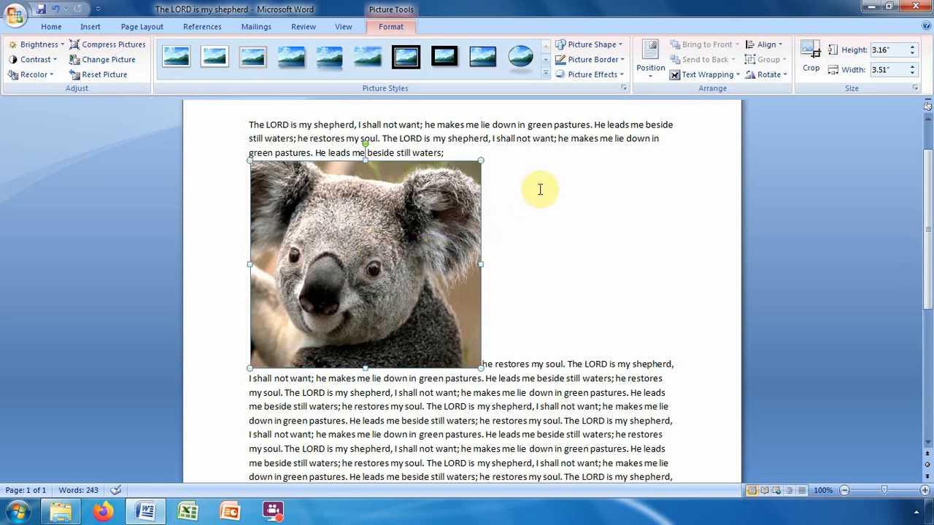
# Step: Move the inline koala picture earlier in the third line, into the word "leads" after "green pastures. He"
pyautogui.click(739, 75)
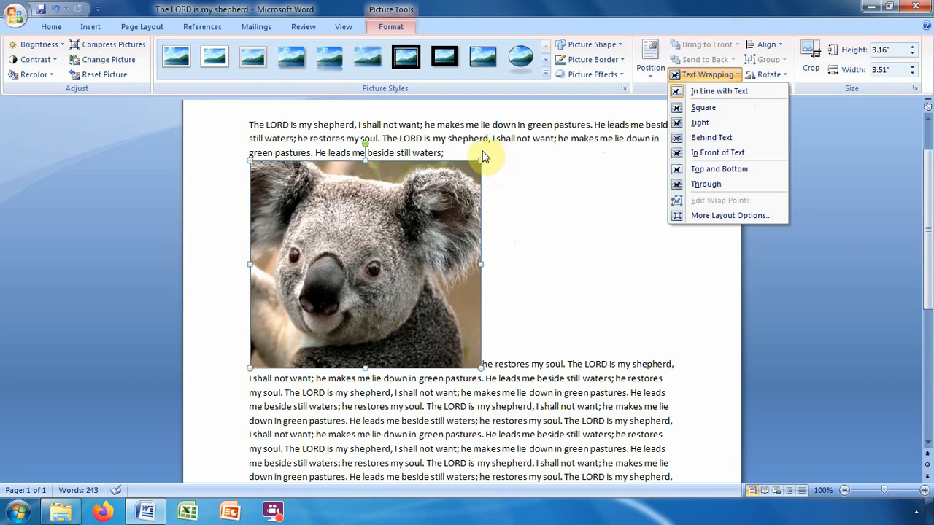
pyautogui.click(410, 205)
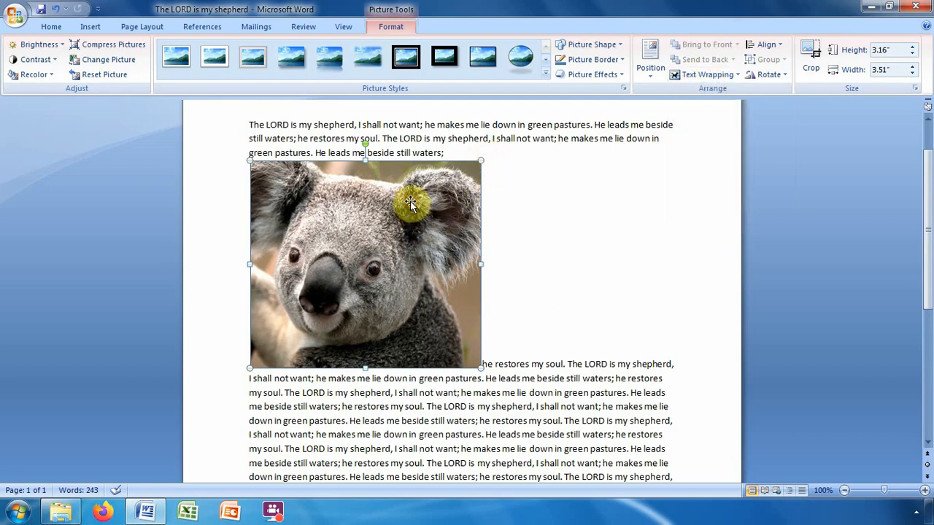
pyautogui.moveTo(411, 202); pyautogui.dragTo(328, 155)
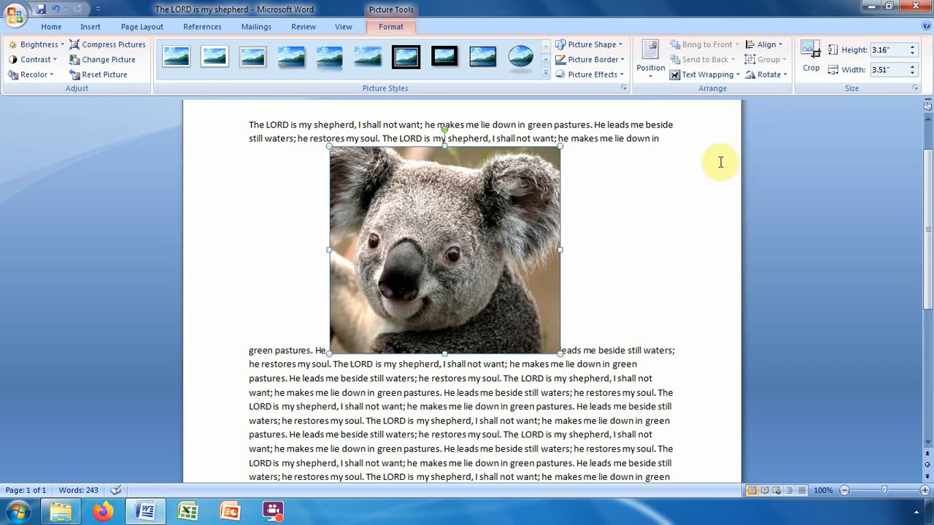
# Step: Set the koala picture's text wrapping to Tight and move it across to the text's right margin
pyautogui.click(738, 77)
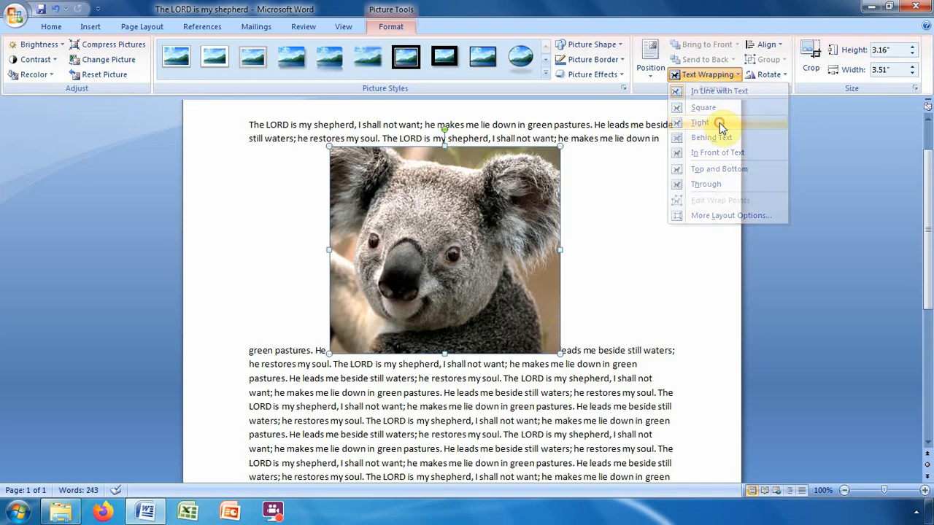
pyautogui.click(719, 123)
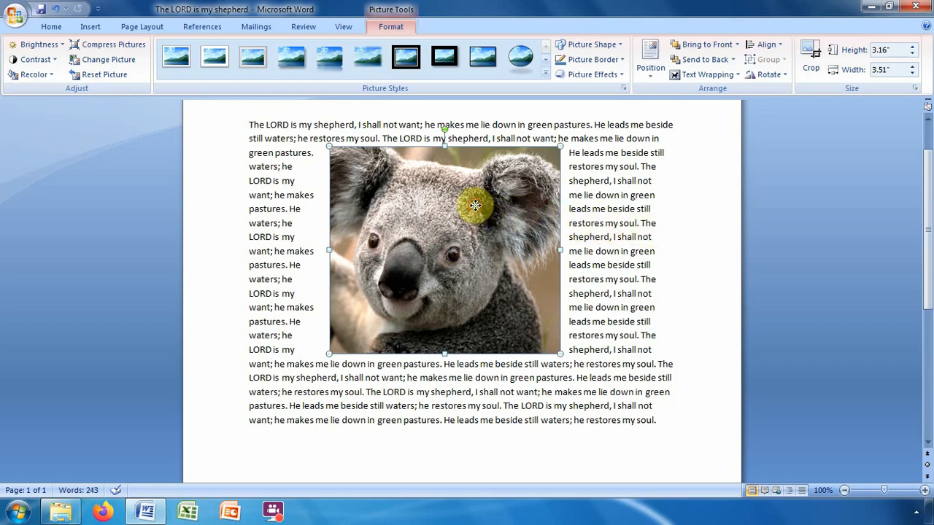
pyautogui.moveTo(475, 206); pyautogui.dragTo(589, 207)
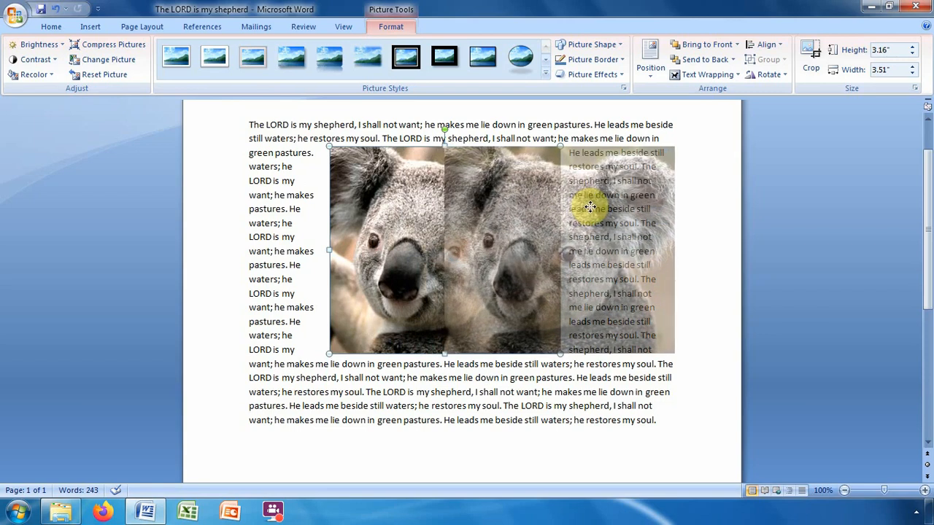
pyautogui.moveTo(590, 207); pyautogui.dragTo(590, 207)
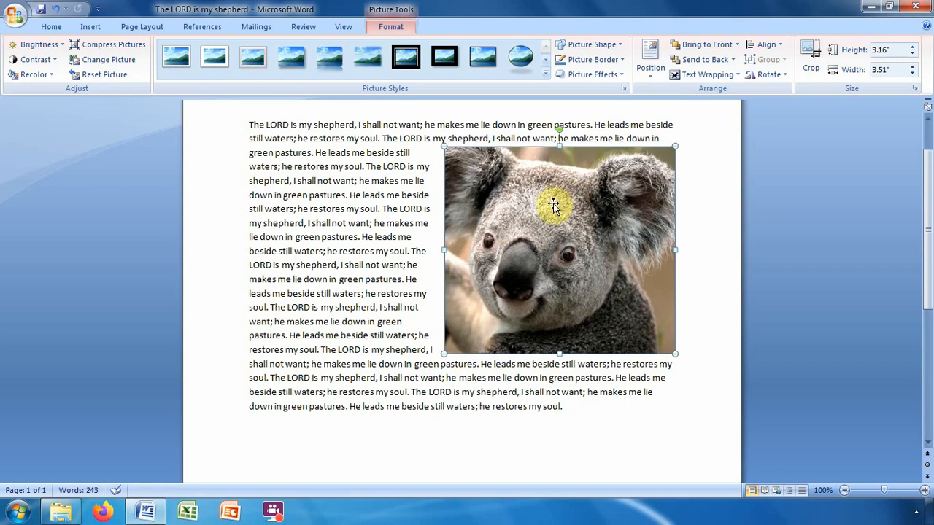
# Step: Set the koala picture's text wrapping to Top and Bottom
pyautogui.scroll(1, 774, 103)
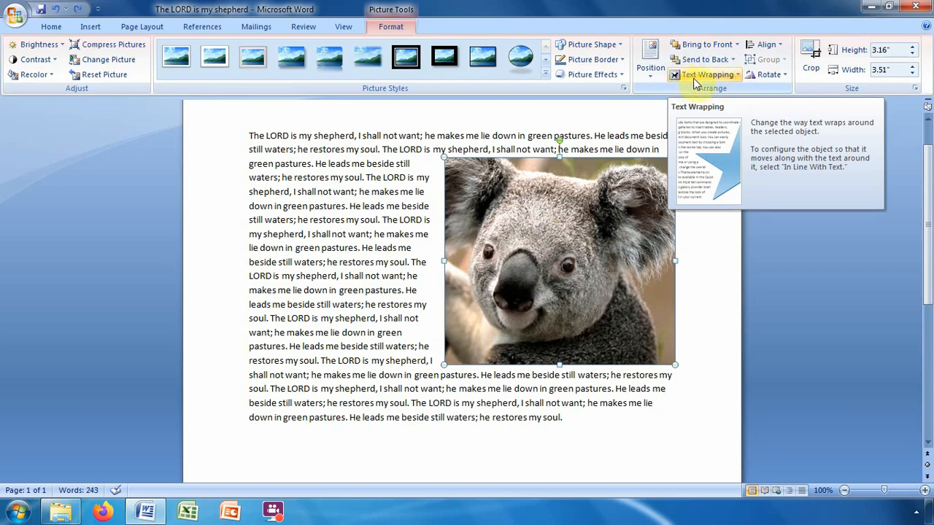
pyautogui.click(735, 76)
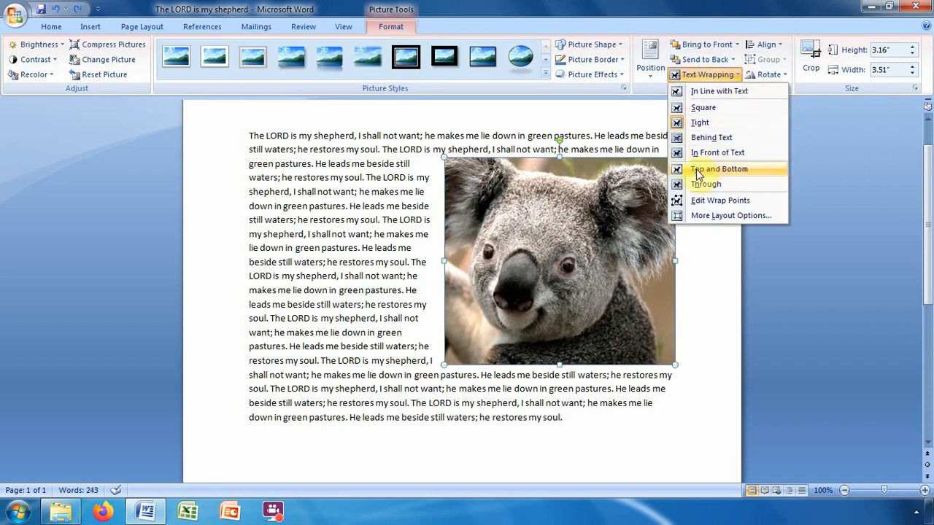
pyautogui.click(736, 172)
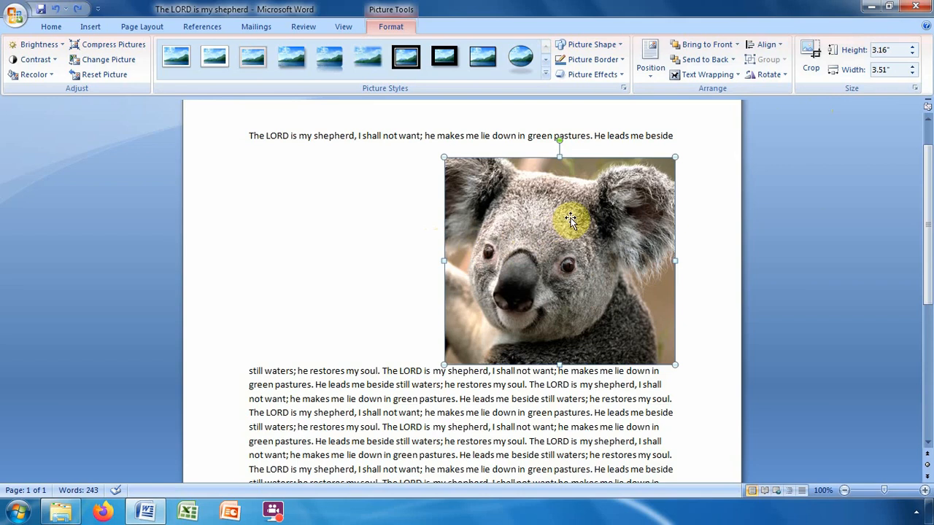
# Step: Move the koala picture down below the fourth line of text and align it to the horizontal center of the margins
pyautogui.moveTo(571, 218); pyautogui.dragTo(566, 254)
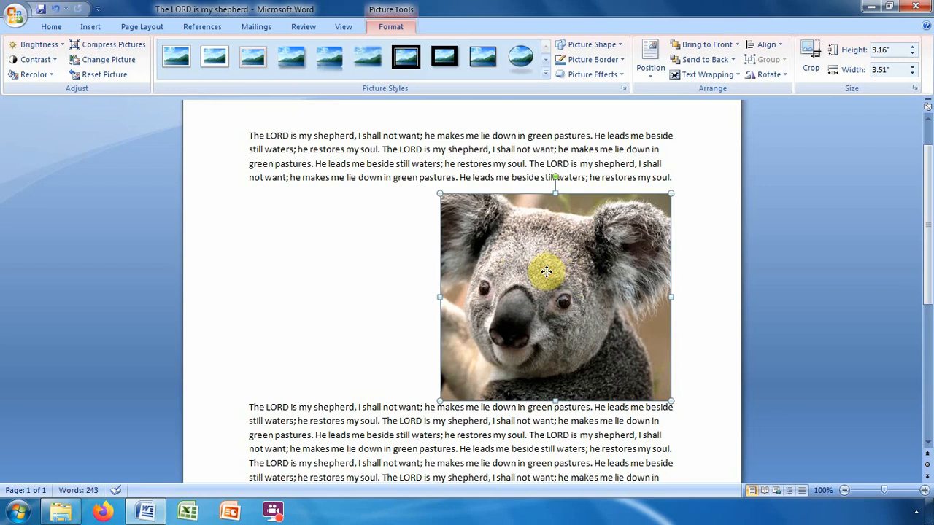
pyautogui.moveTo(546, 271); pyautogui.dragTo(480, 270)
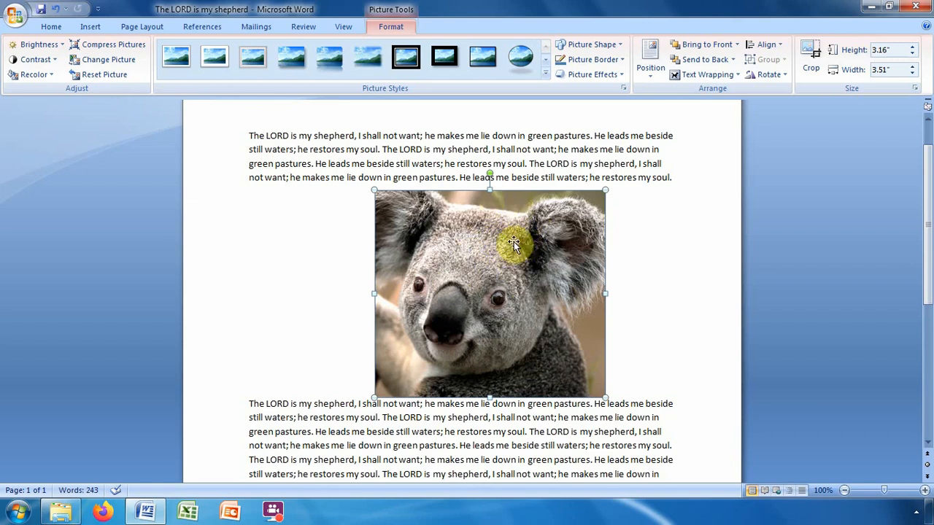
pyautogui.click(782, 47)
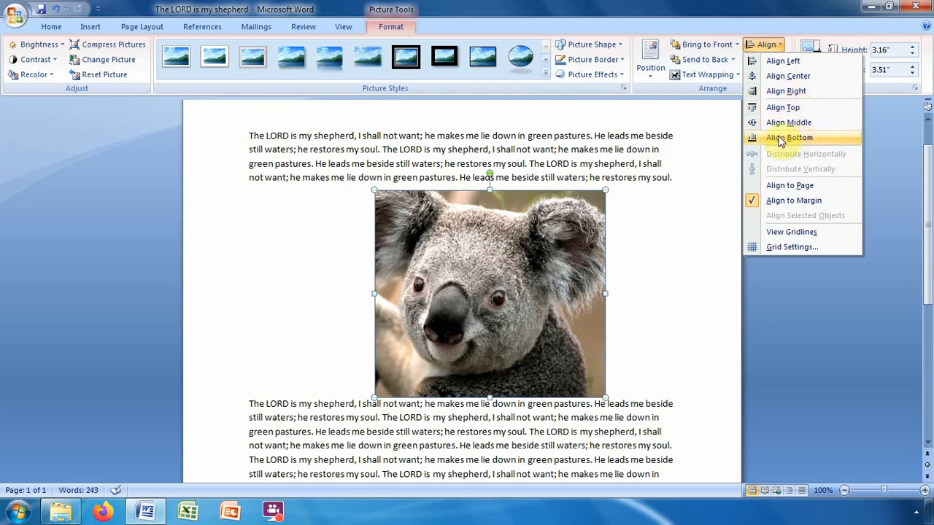
pyautogui.click(786, 76)
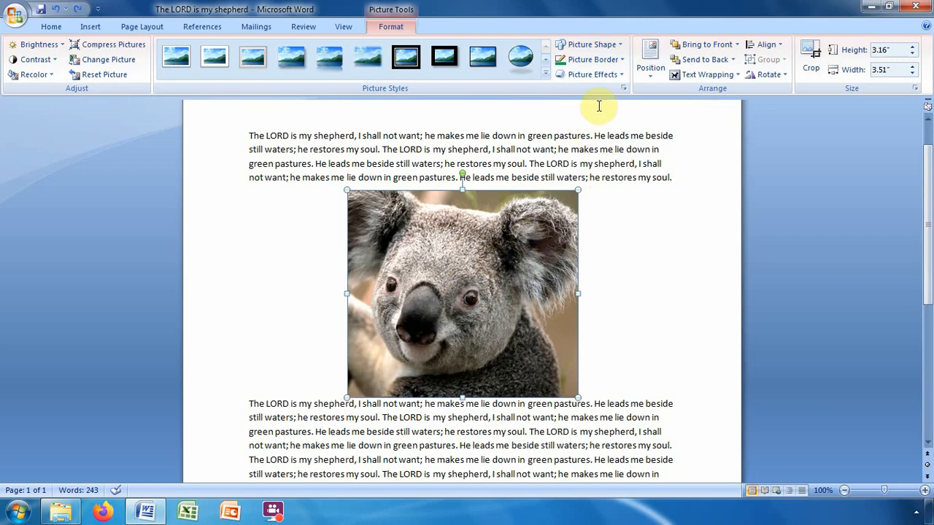
# Step: Change the koala picture's shape to a regular pentagon and give it a green 2¼ pt border
pyautogui.click(618, 45)
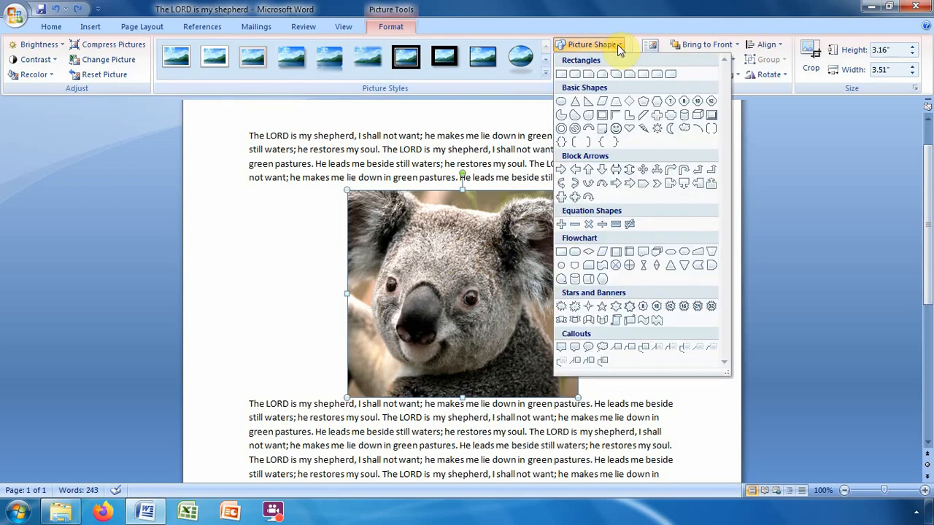
pyautogui.click(643, 103)
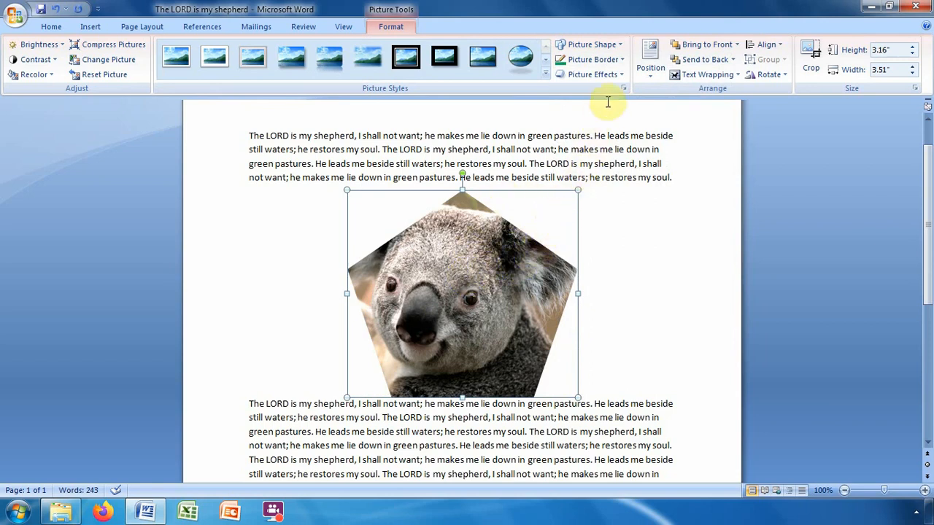
pyautogui.click(622, 61)
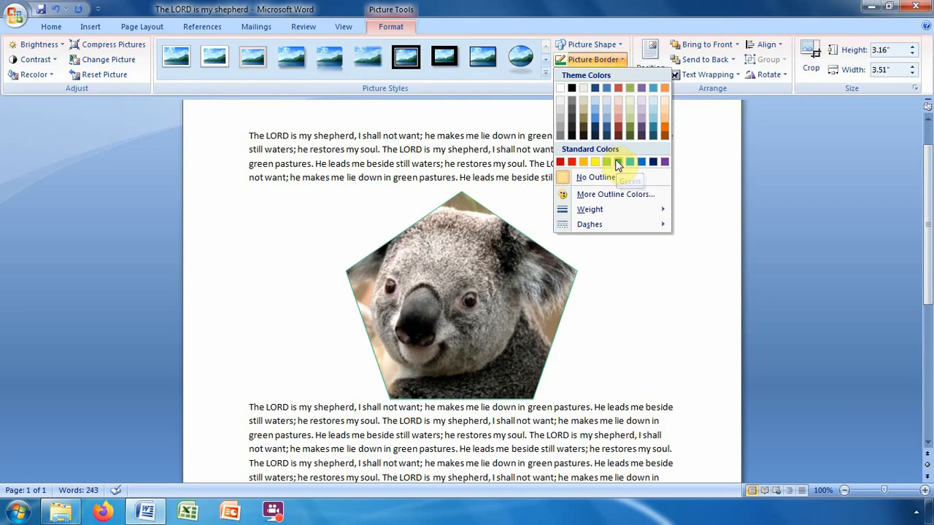
pyautogui.moveTo(611, 210)
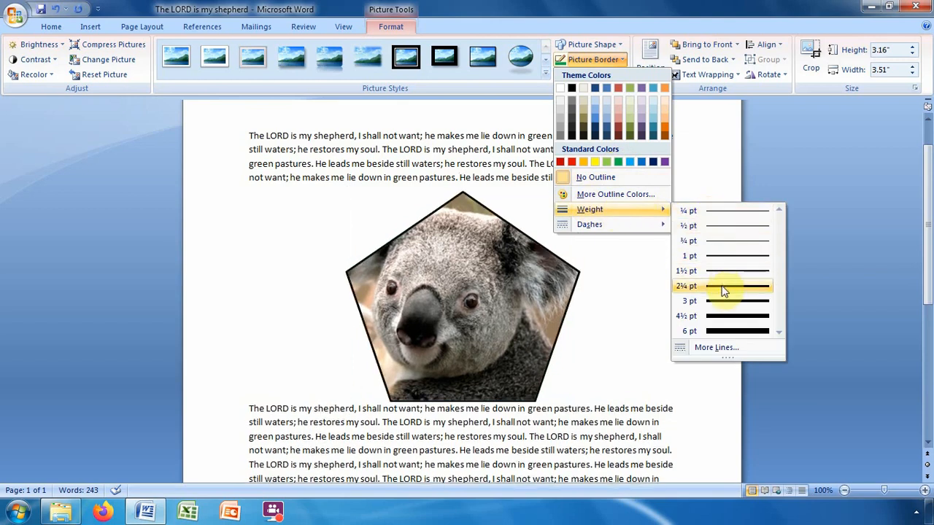
pyautogui.click(722, 290)
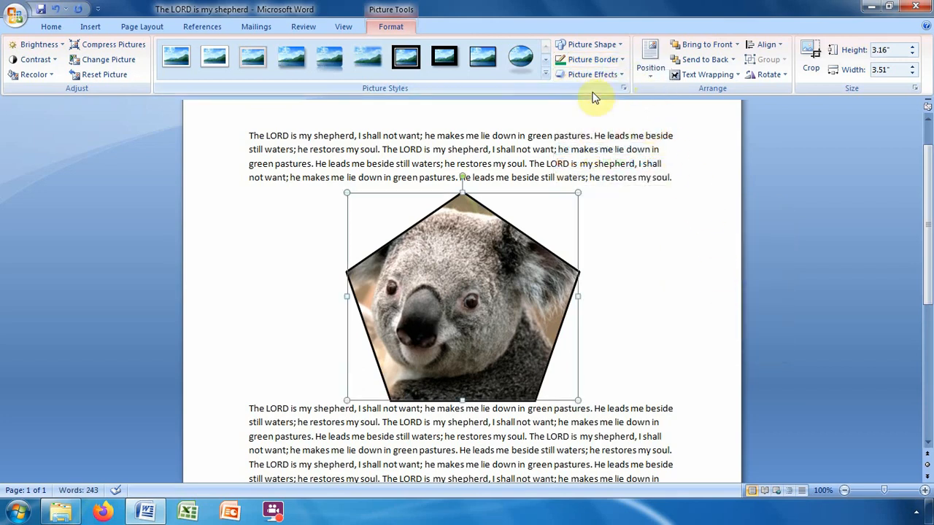
pyautogui.click(619, 62)
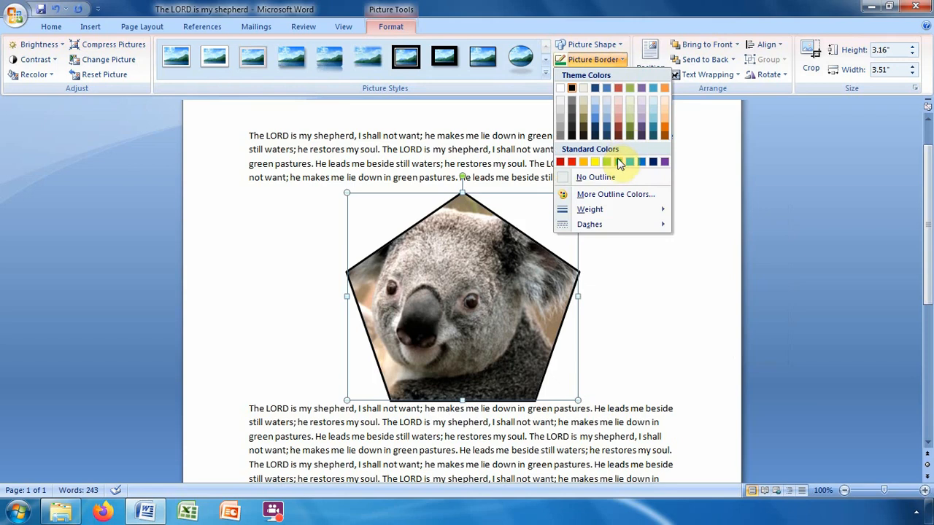
pyautogui.click(617, 162)
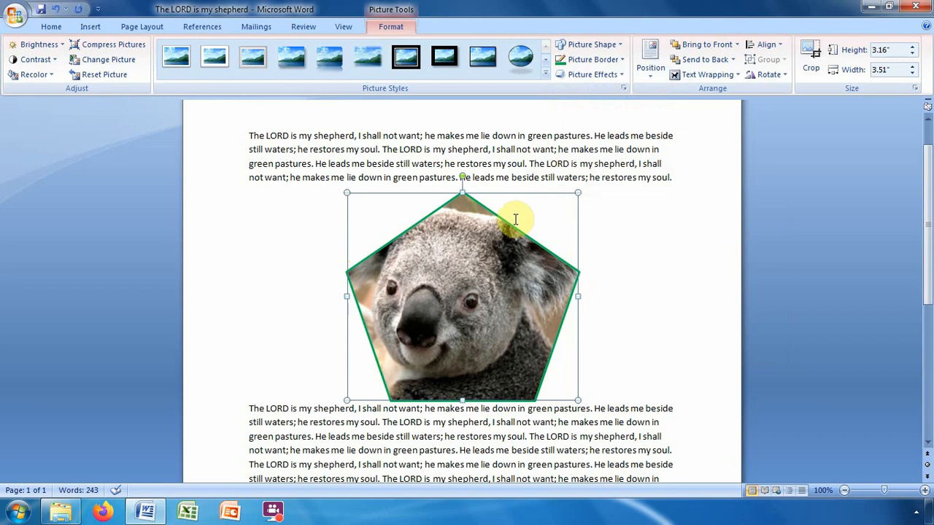
# Step: Give the koala picture the first outer shadow effect and apply the Double Frame, Black picture style
pyautogui.click(620, 75)
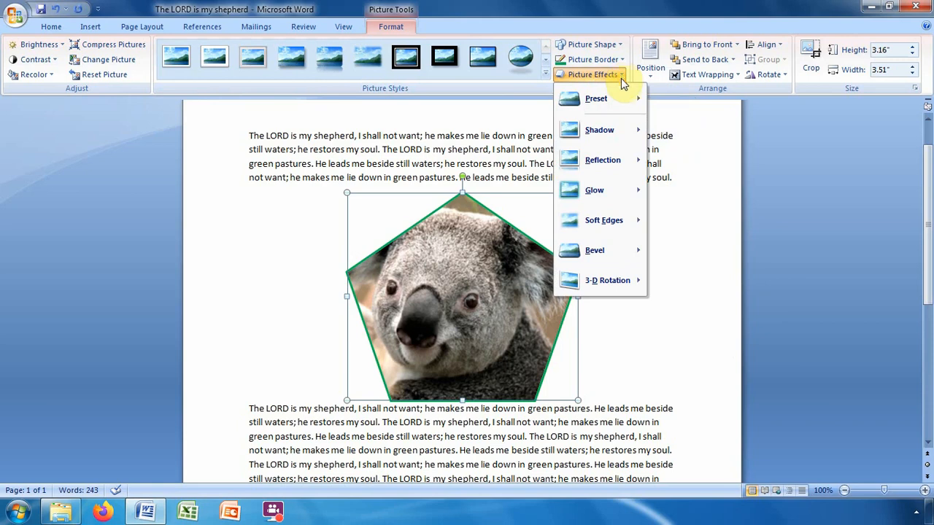
pyautogui.moveTo(602, 133)
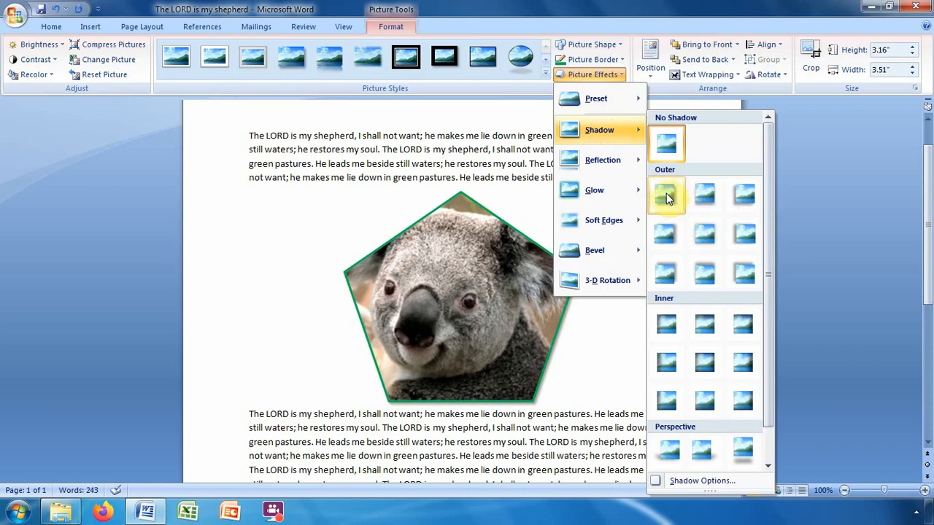
pyautogui.click(666, 196)
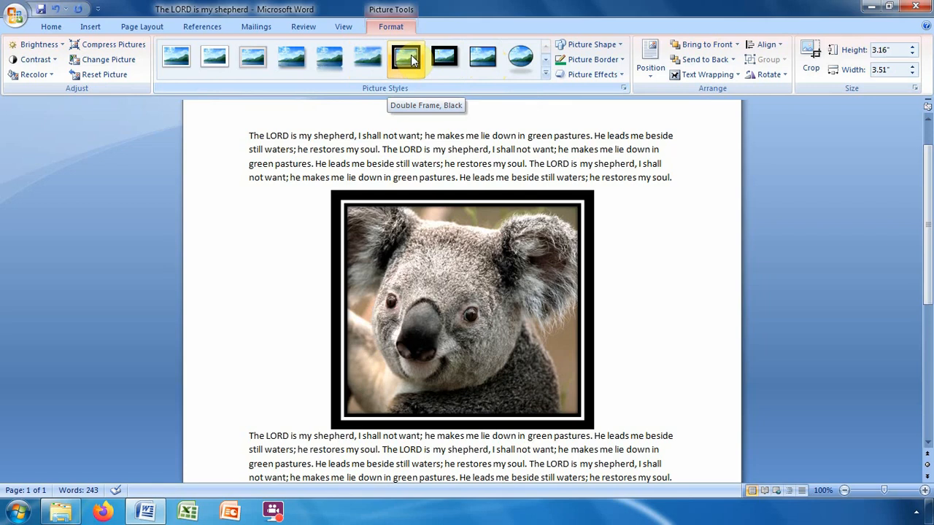
pyautogui.click(413, 60)
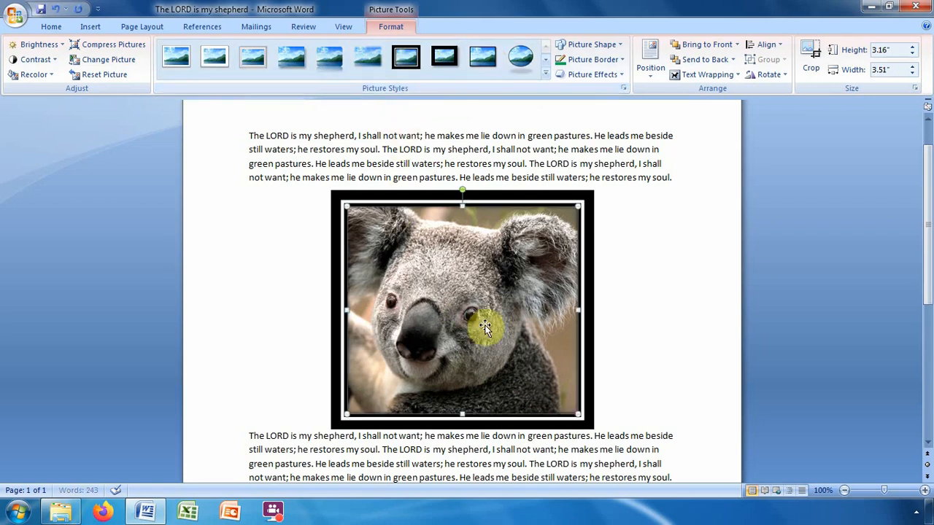